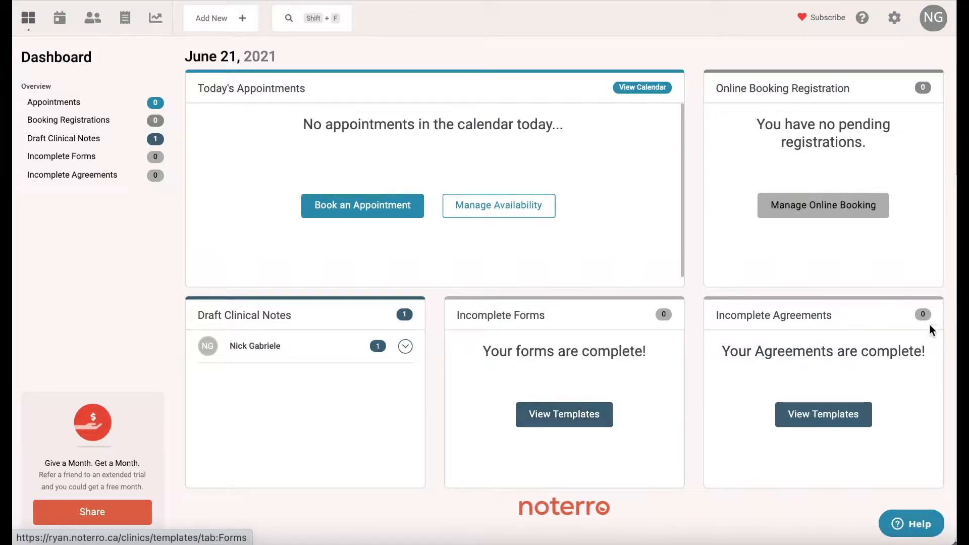
Open the TELUS eClaims page under Insurance in Clinic Settings.
left_click(897, 21)
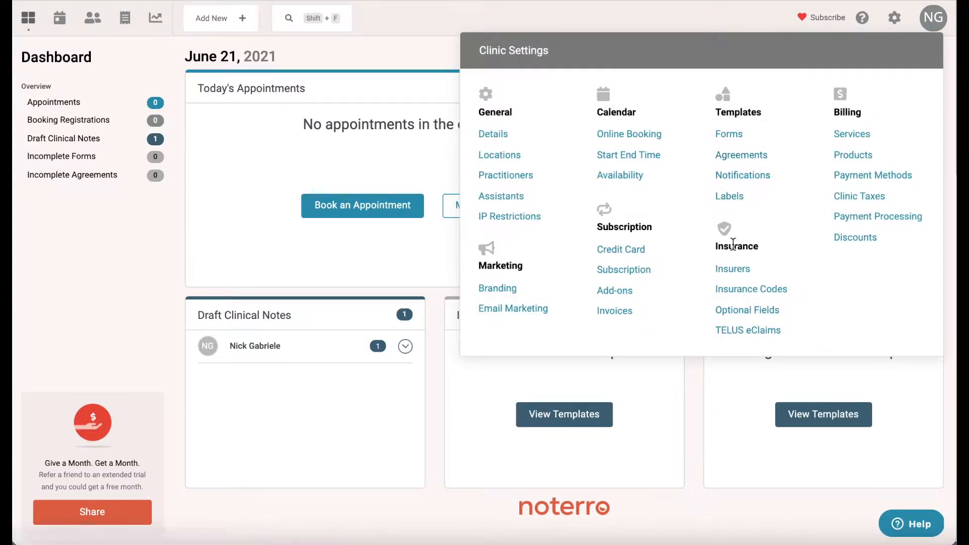
left_click(743, 331)
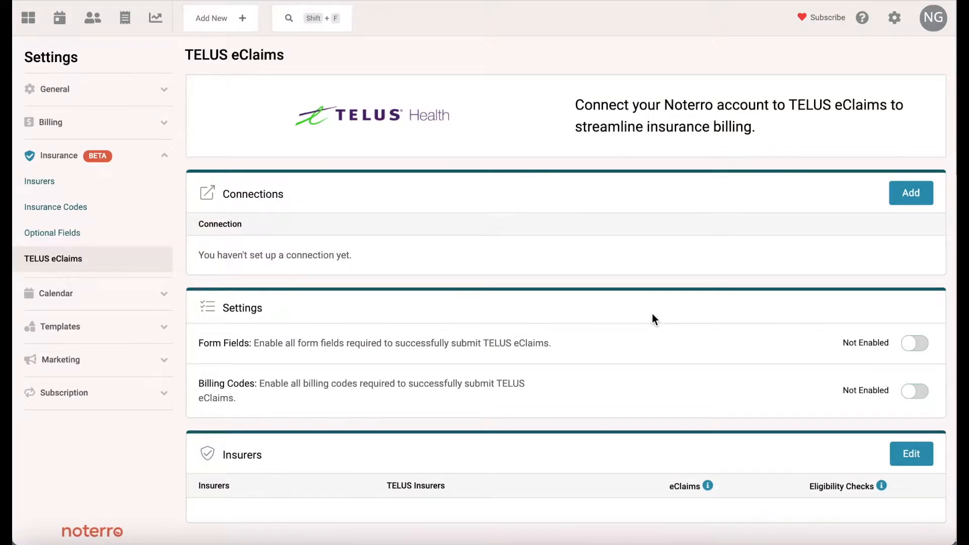
scroll(652, 314, "down", 1)
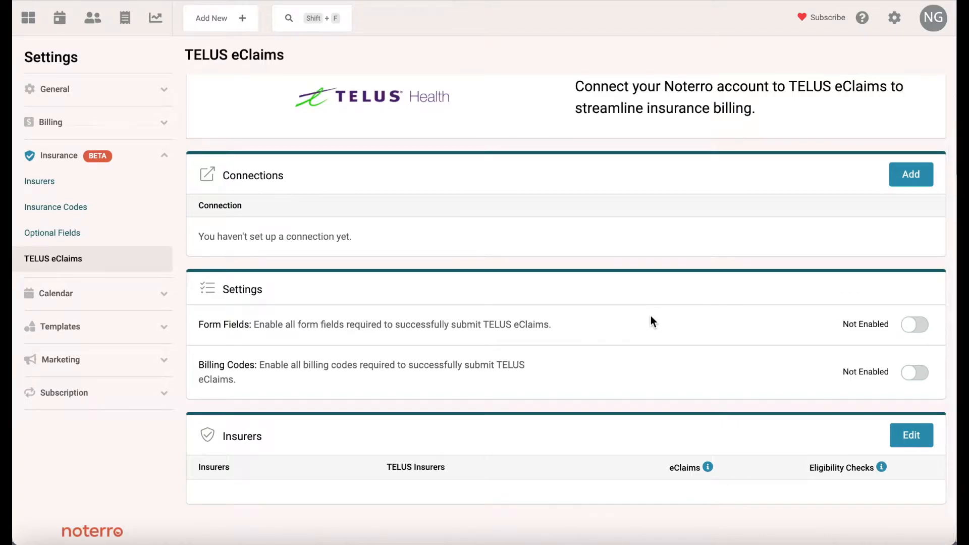
Add a TELUS connection named ABC and mark it as for an organization.
left_click(907, 189)
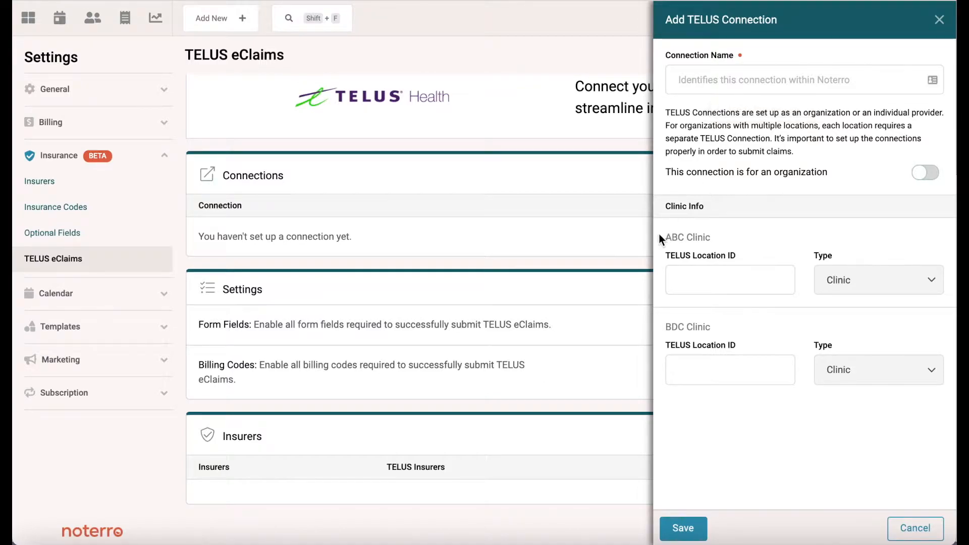
left_click(702, 78)
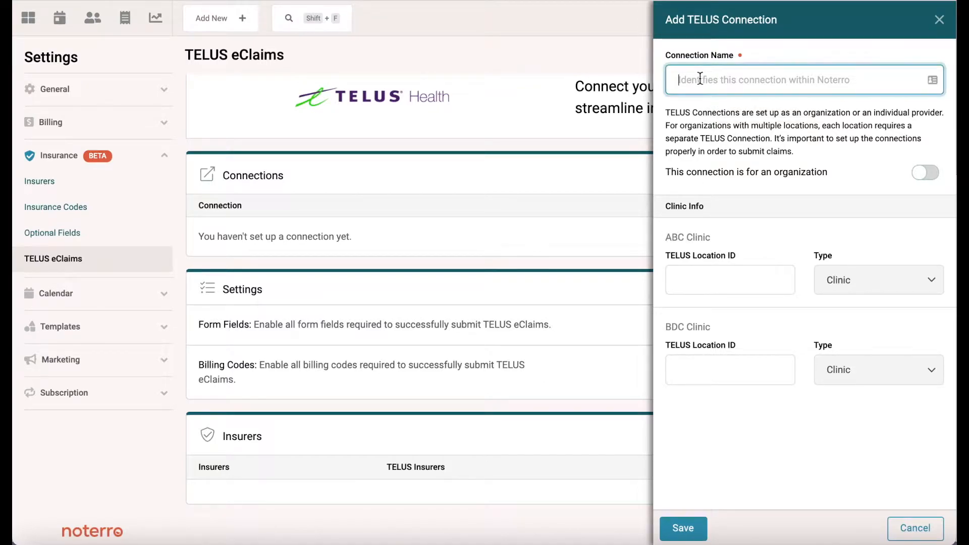
type("ABC")
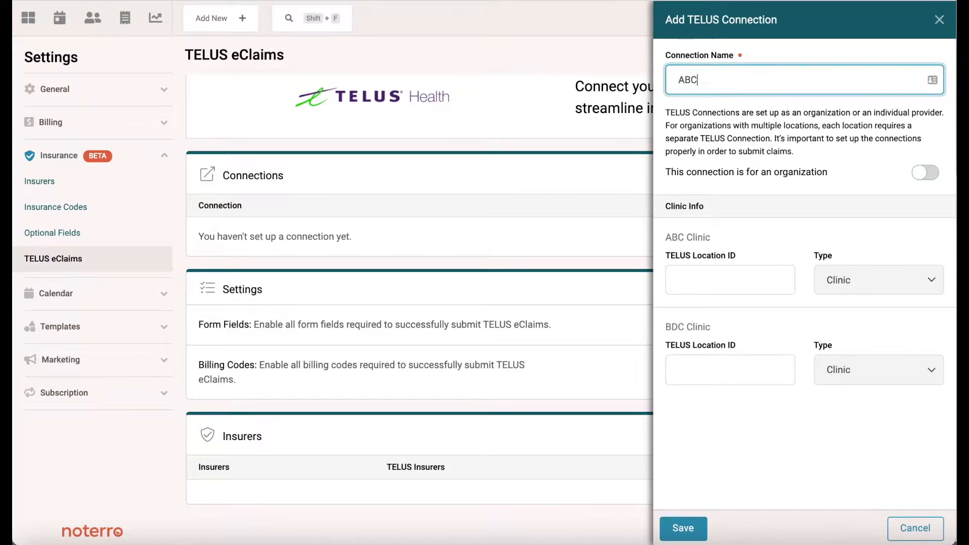
left_click(923, 180)
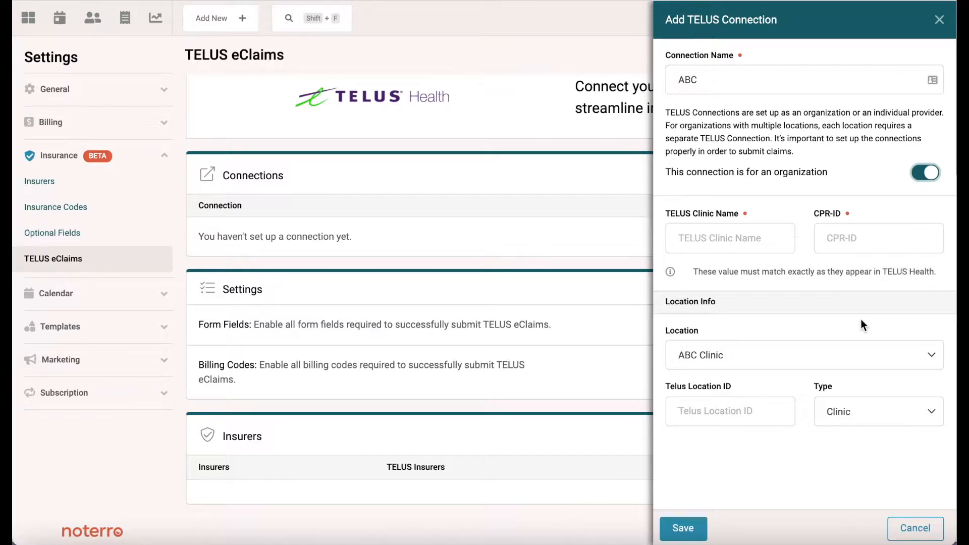
Enter ABC as the TELUS clinic name and fill in the CPR-ID.
left_click(714, 242)
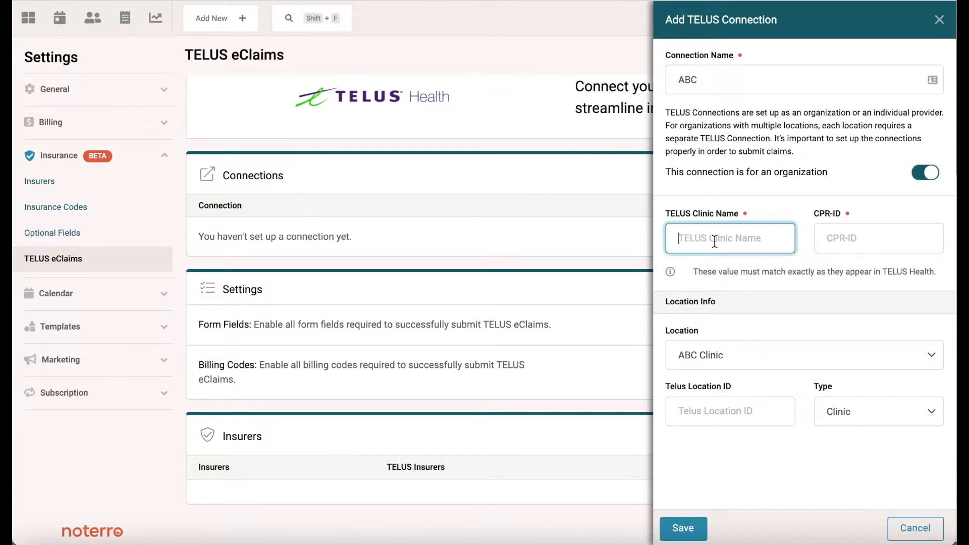
type("ABC")
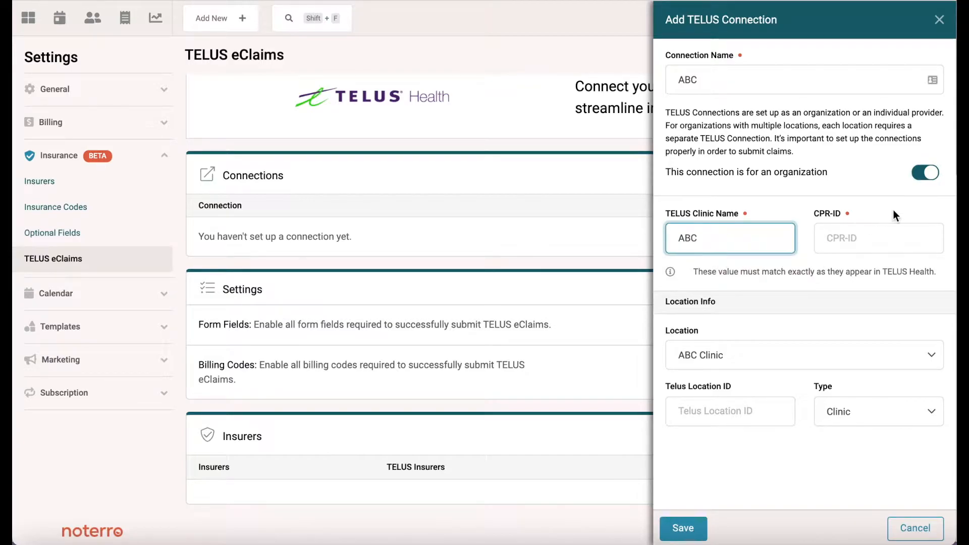
left_click(853, 238)
type("321")
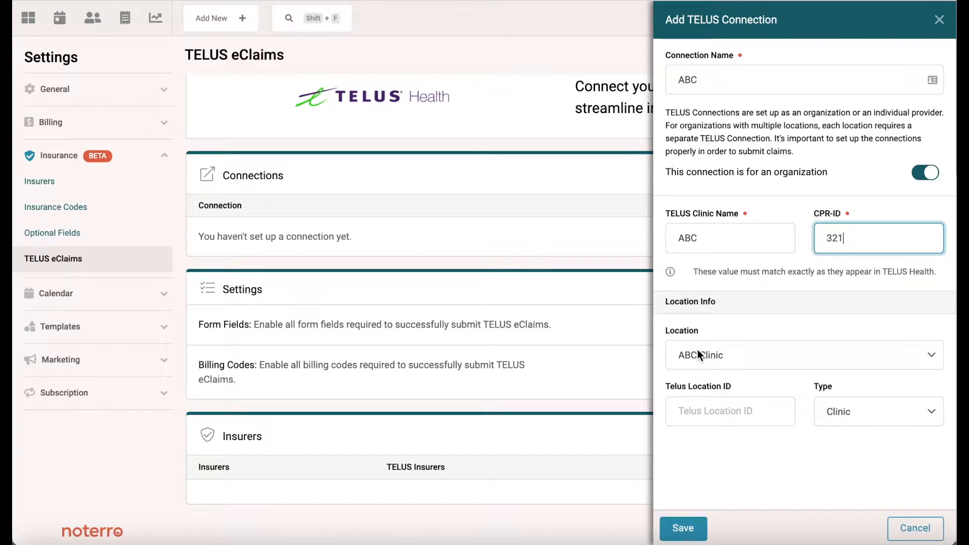
Set location ABC Clinic with TELUS Location ID 545 and type Clinic.
left_click(738, 355)
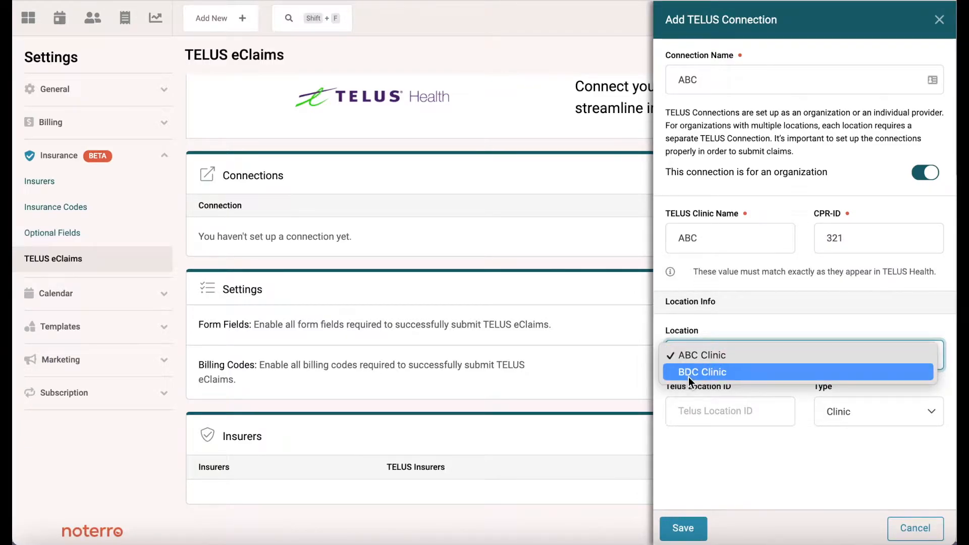
left_click(691, 357)
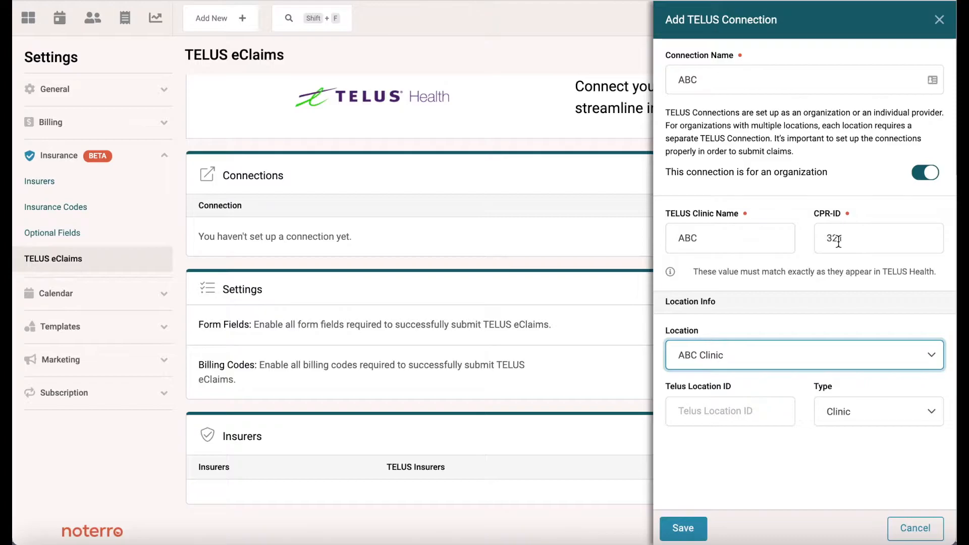
left_click(778, 349)
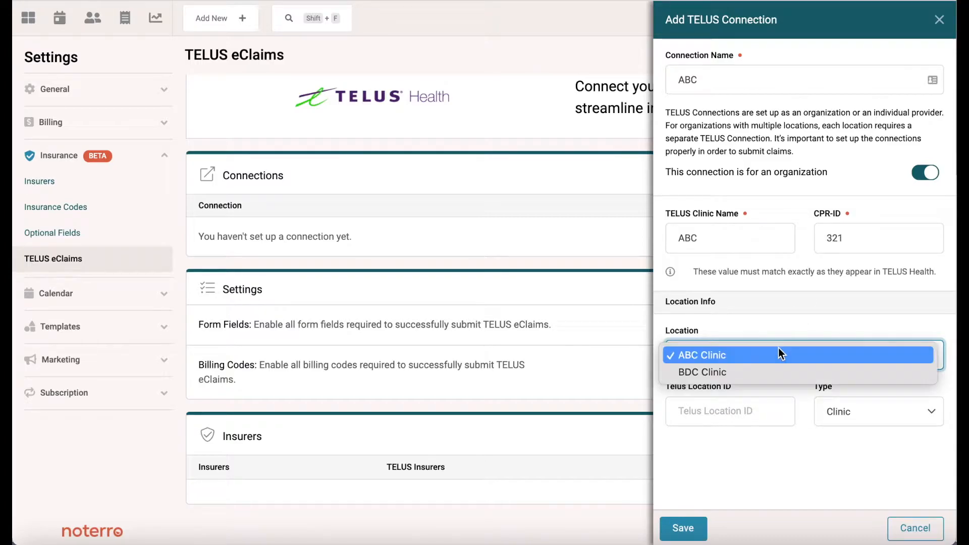
left_click(719, 360)
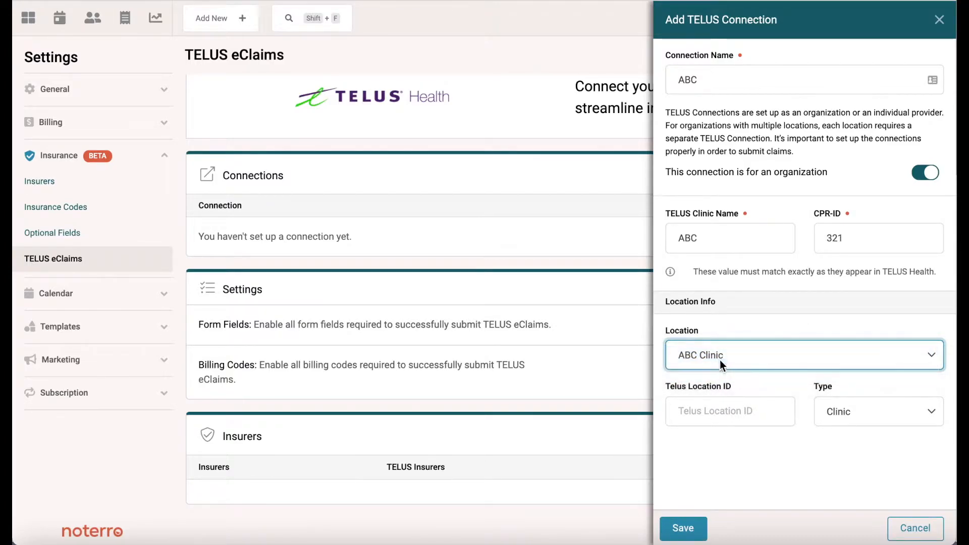
left_click(707, 411)
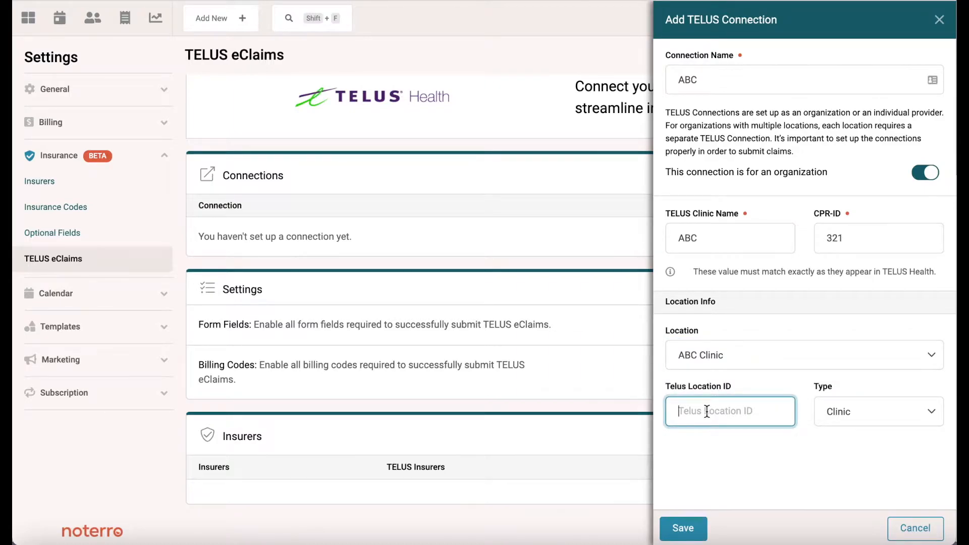
type("545")
left_click(895, 413)
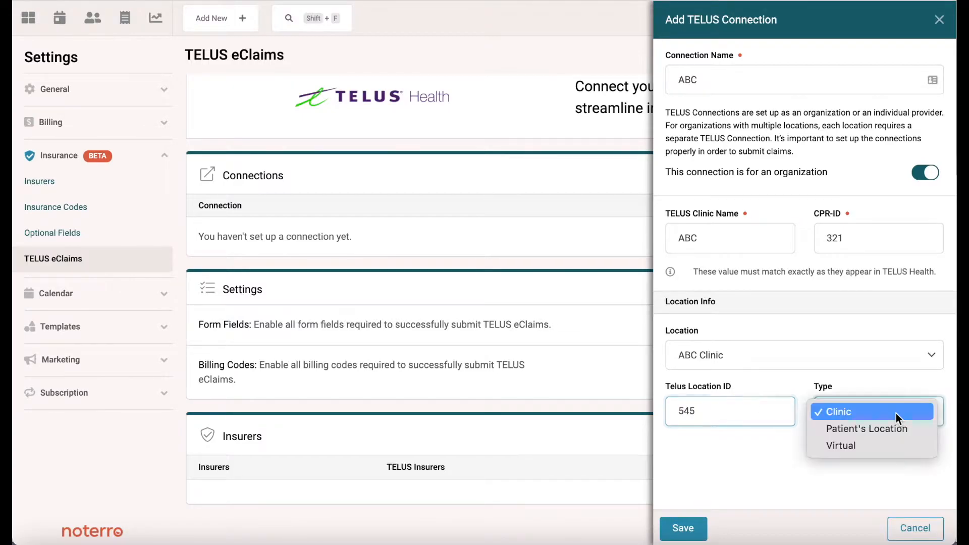
left_click(834, 413)
Save the ABC organization connection so it is listed for ABC Clinic.
left_click(683, 530)
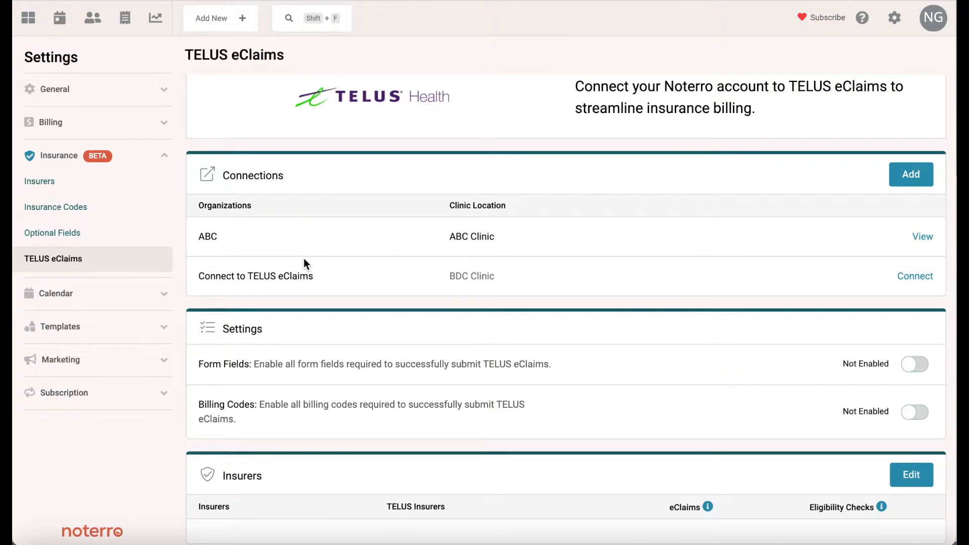
scroll(304, 263, "down", 1)
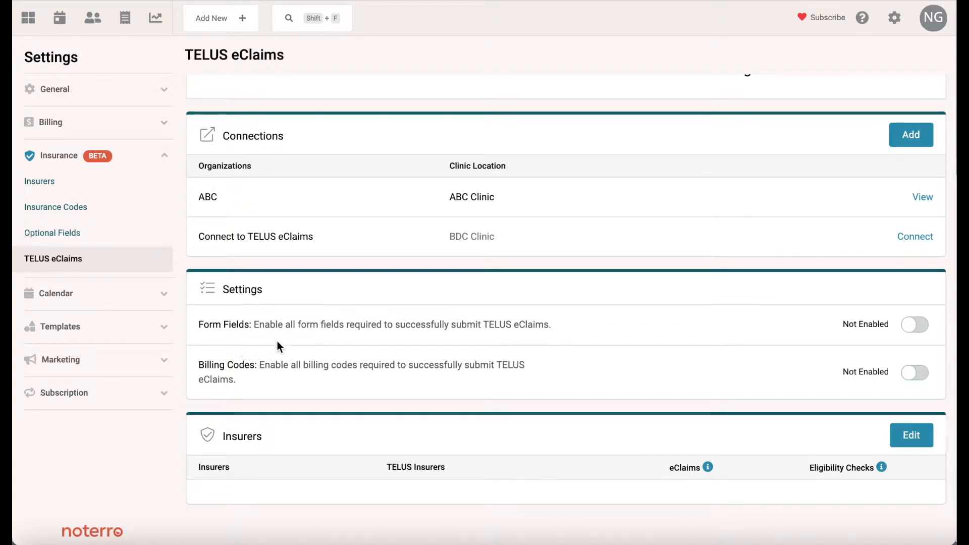
Turn on the Form Fields and Billing Codes toggles for TELUS eClaims.
left_click(913, 326)
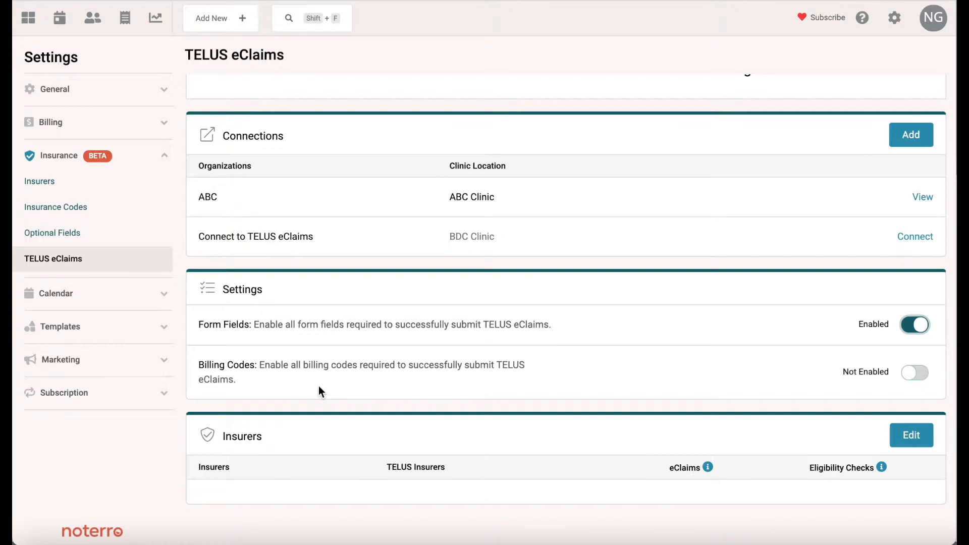
left_click(906, 376)
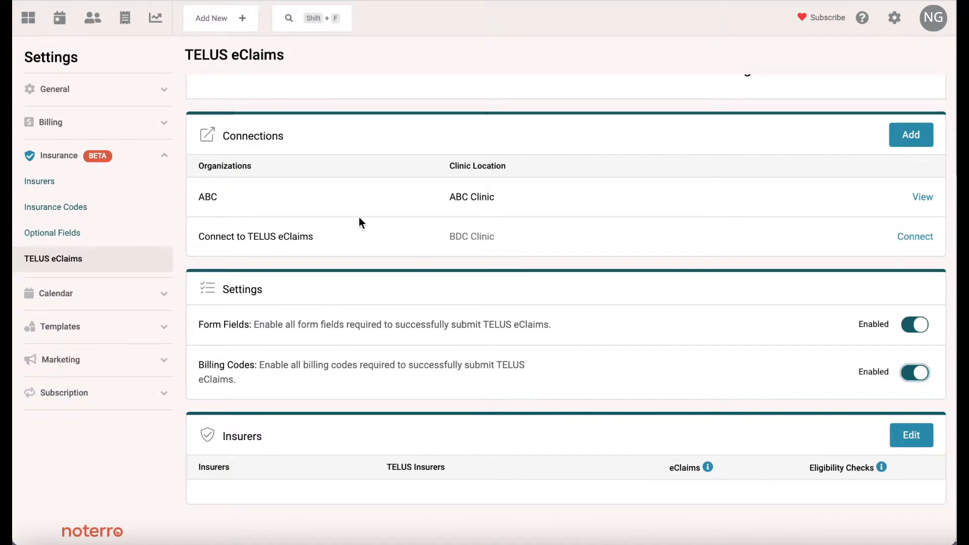
View the ABC connection and start connecting one of its users to TELUS.
left_click(919, 197)
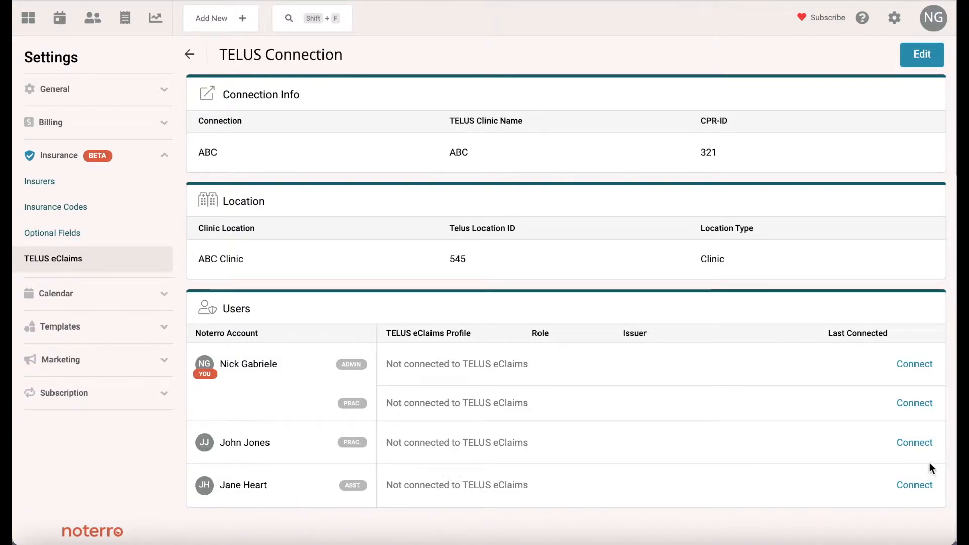
left_click(914, 444)
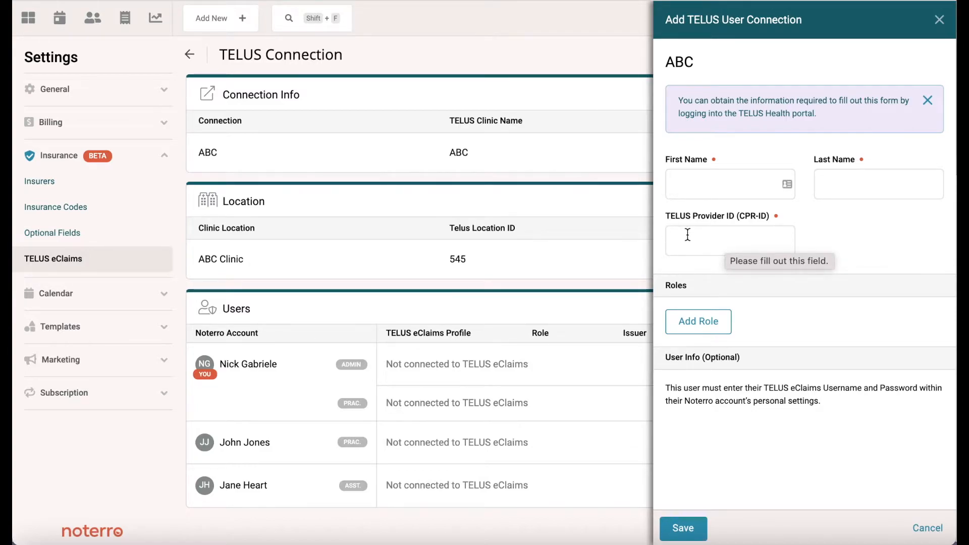
Add a role and browse the provider roles and licensing issuers, then close the form unsaved.
left_click(687, 327)
left_click(726, 334)
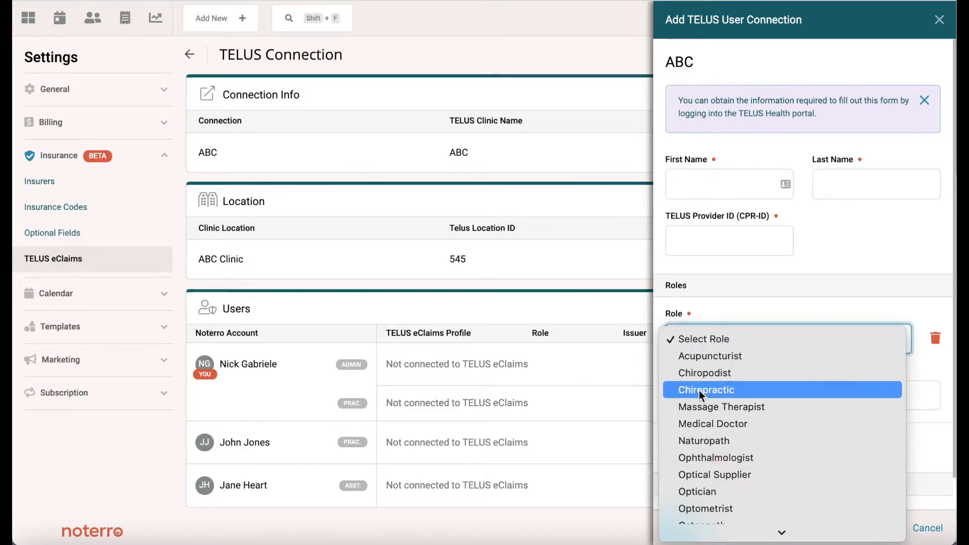
left_click(926, 355)
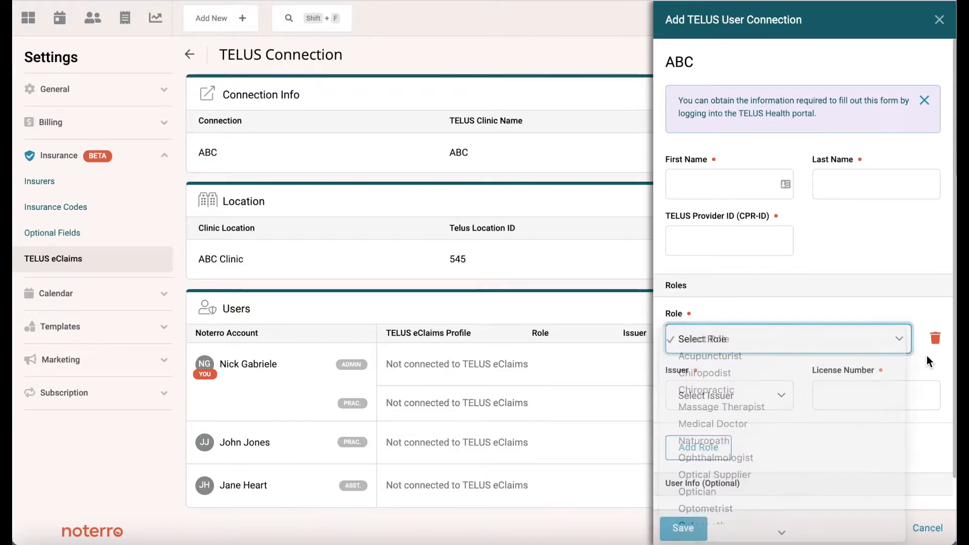
left_click(846, 400)
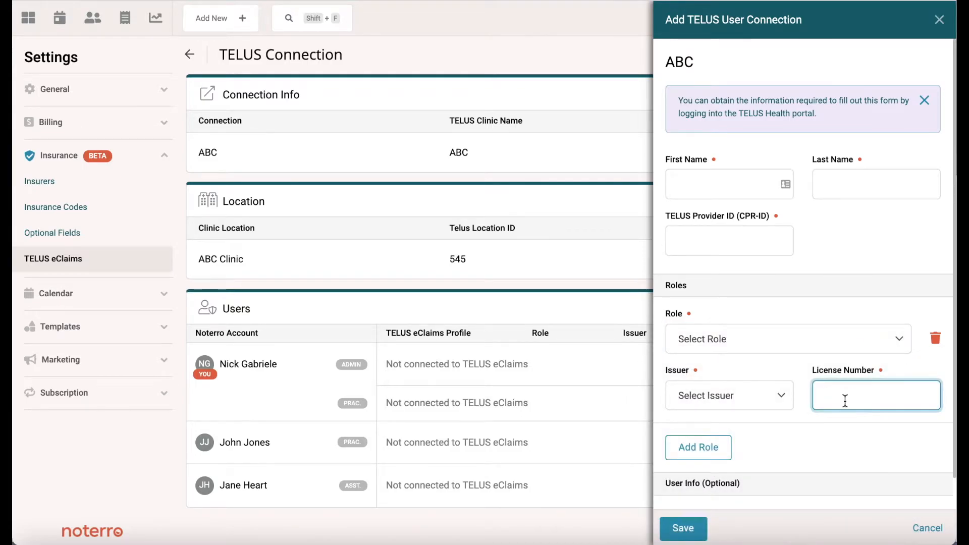
left_click(758, 401)
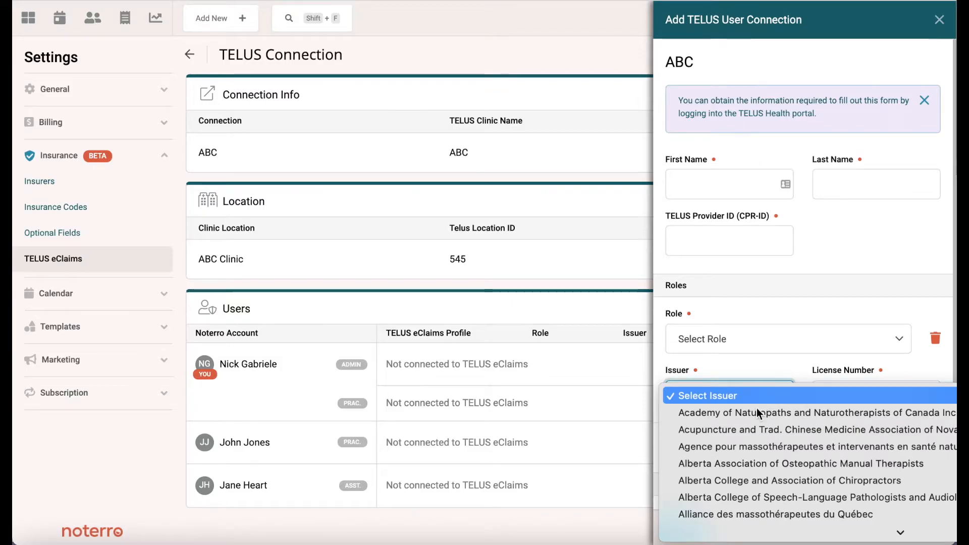
left_click(765, 368)
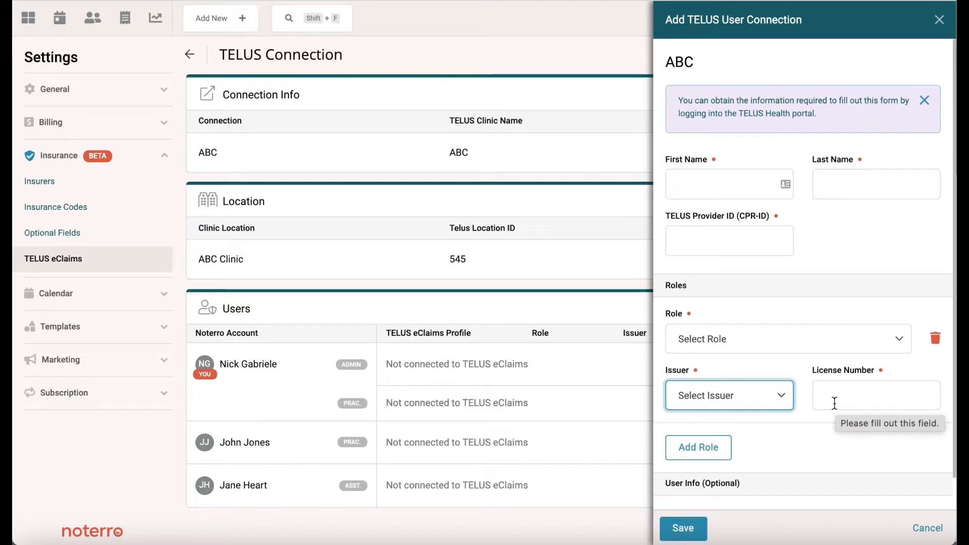
scroll(834, 403, "down", 1)
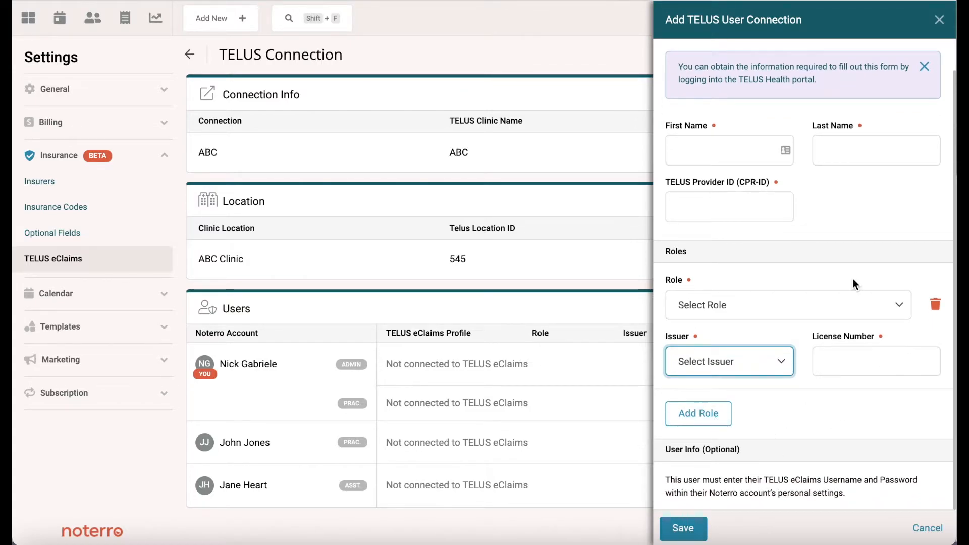
left_click(939, 21)
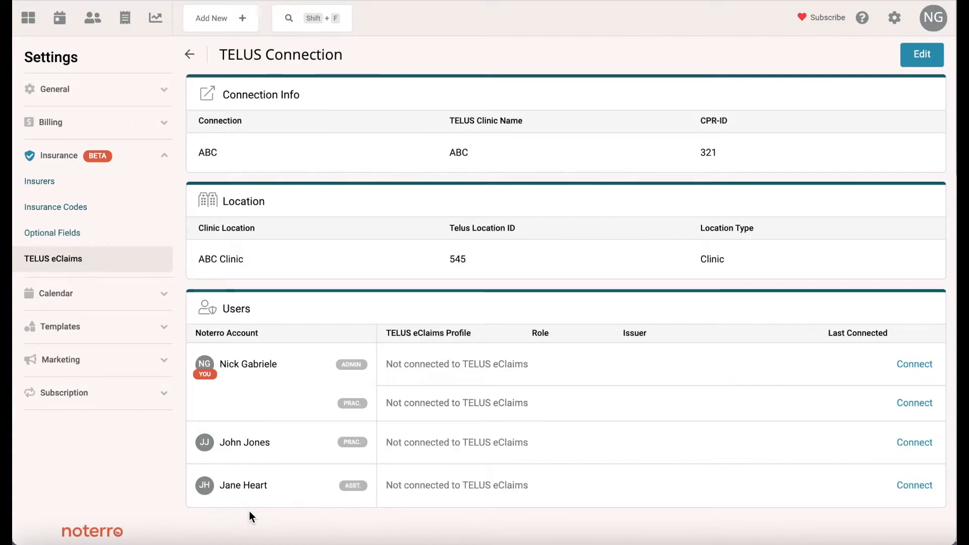
Go back from the ABC connection details to the TELUS eClaims settings page.
left_click(190, 59)
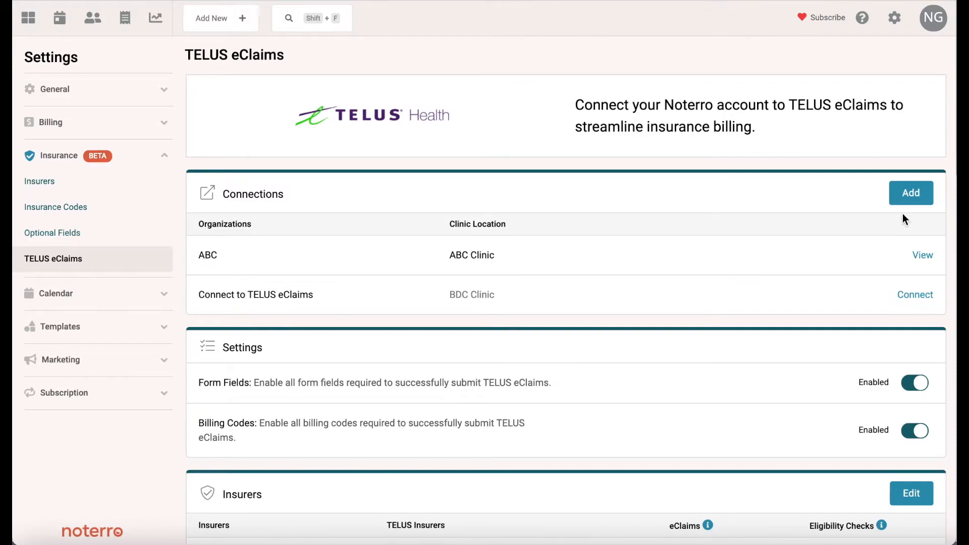
Add another connection named after the provider, with ABC Clinic's TELUS Location ID 3223.
left_click(909, 194)
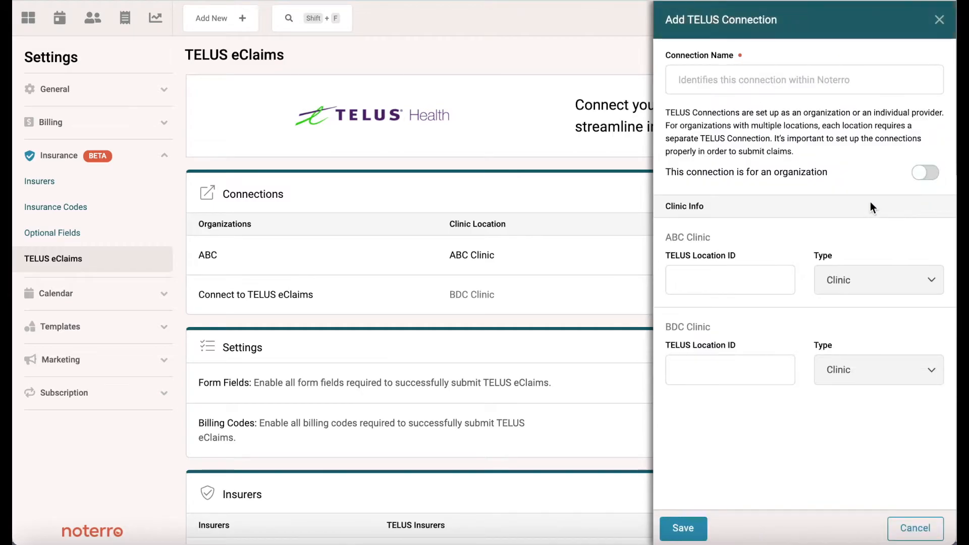
left_click(699, 83)
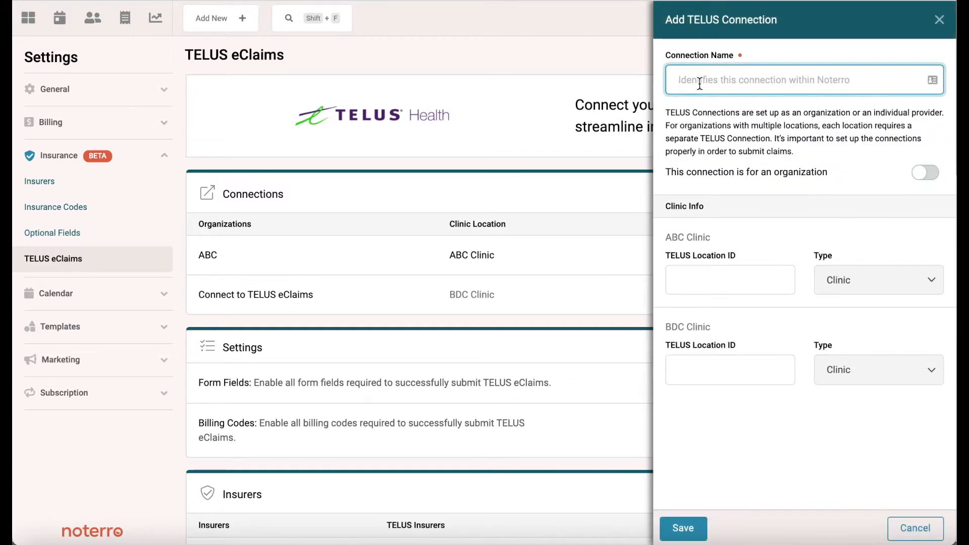
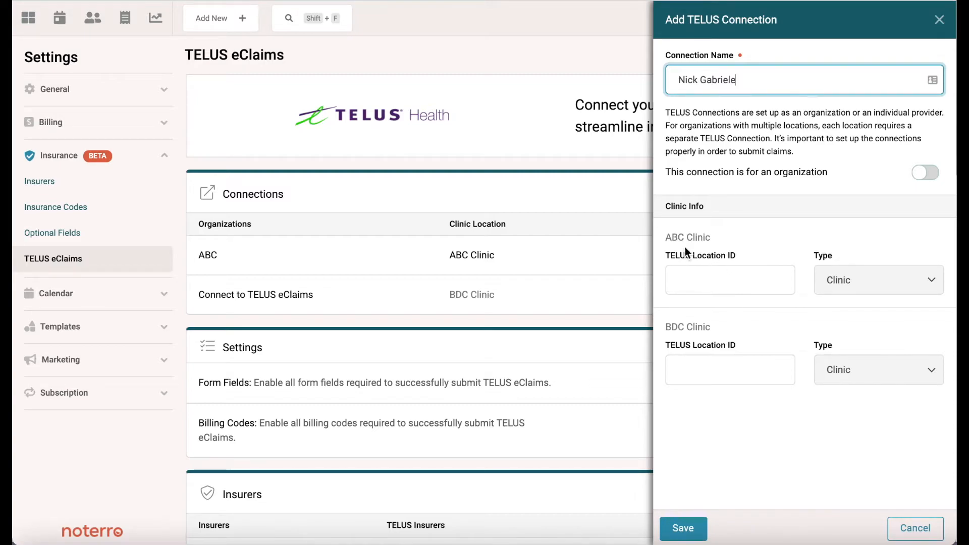
left_click(697, 281)
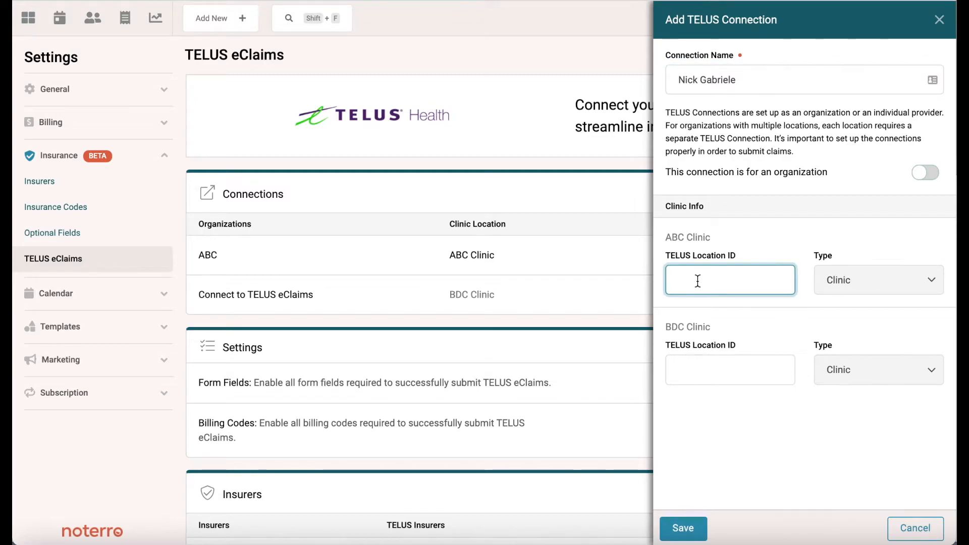
type("3223")
Save the provider's independent connection, review its details, and return to the settings page.
left_click(681, 536)
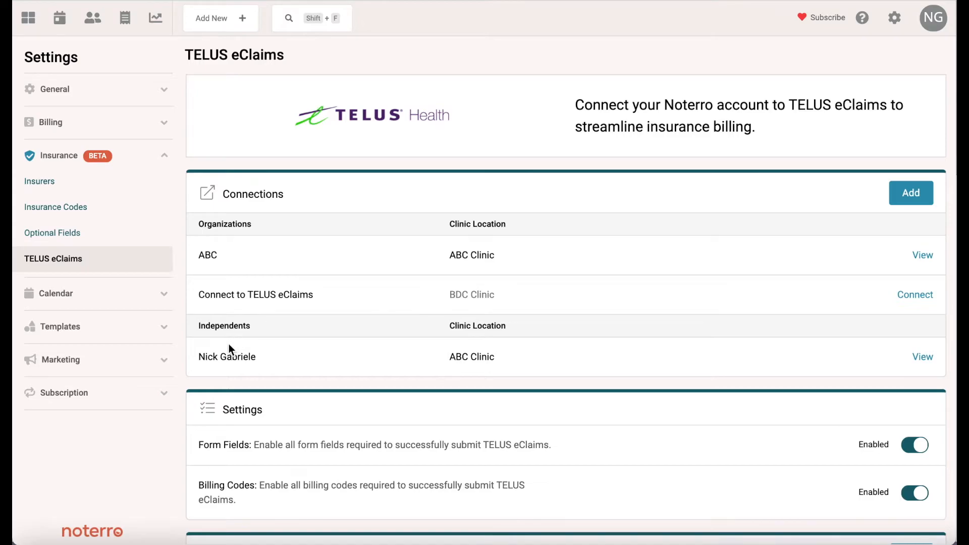
left_click(924, 358)
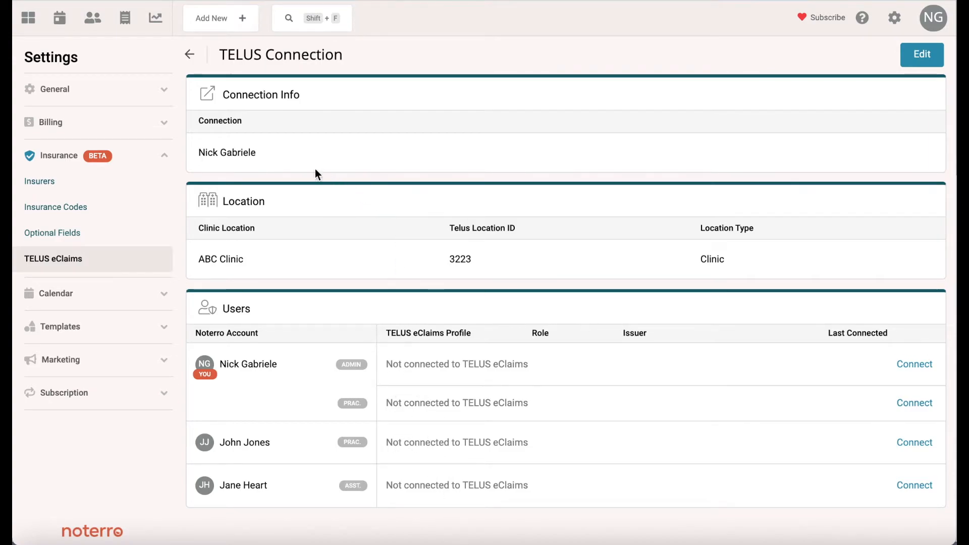
left_click(192, 58)
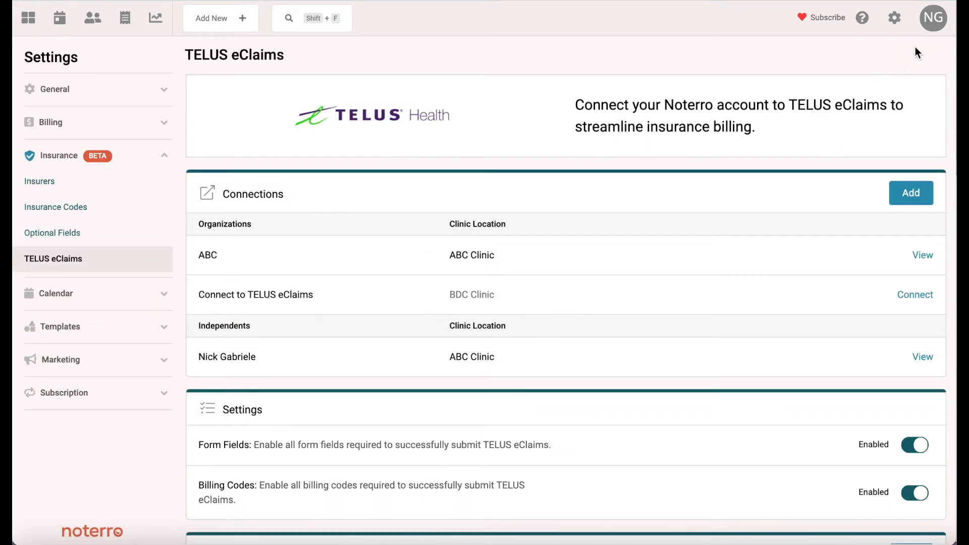
Switch the user role to Practitioner and open the personal TELUS eClaims connections page.
left_click(931, 23)
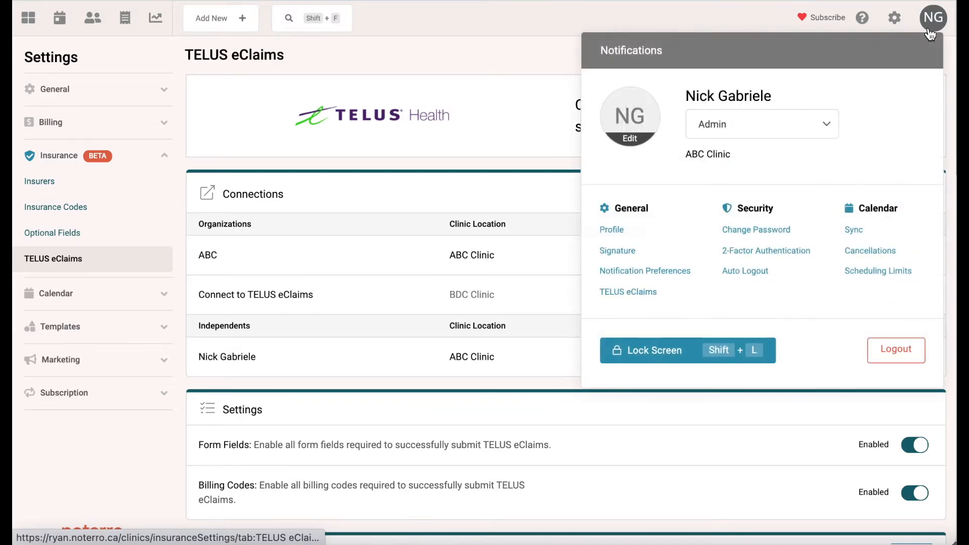
left_click(747, 125)
left_click(736, 143)
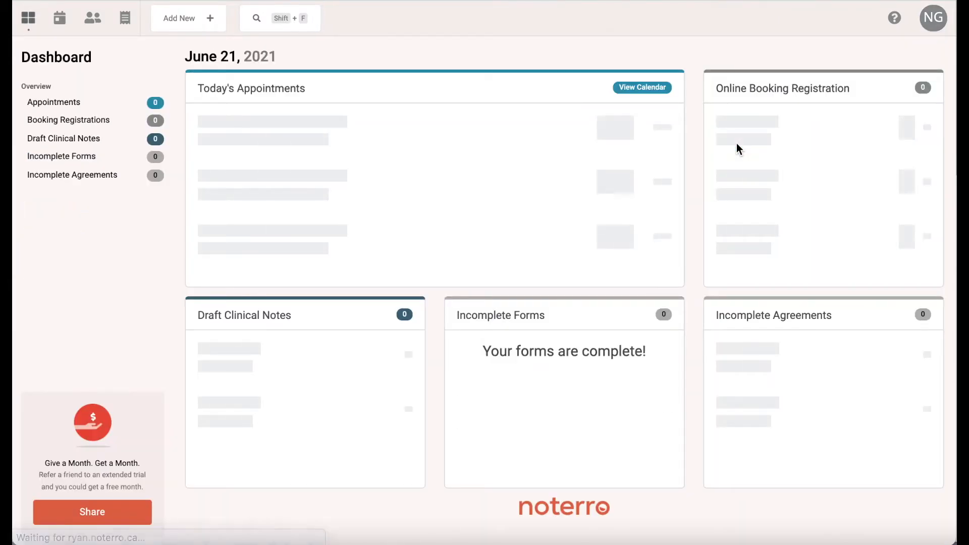
left_click(926, 22)
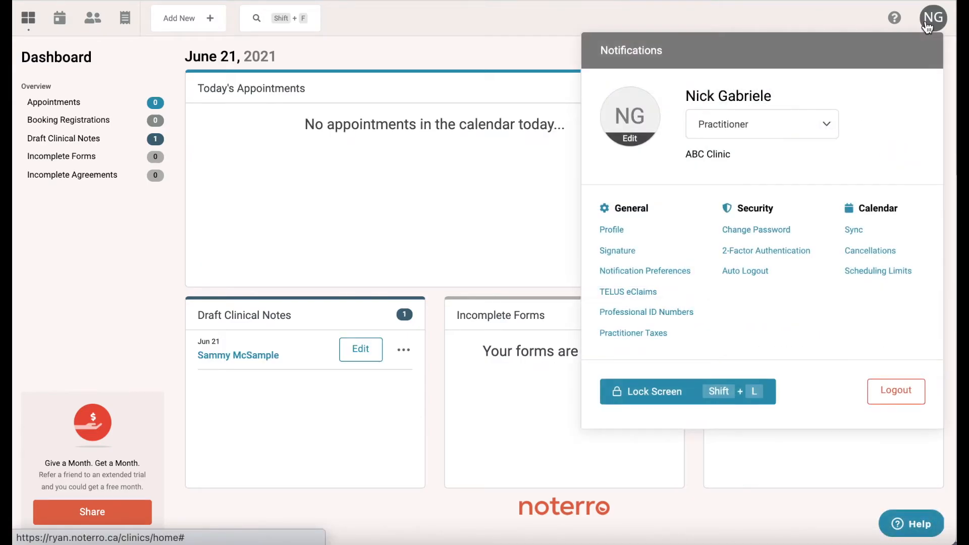
left_click(636, 294)
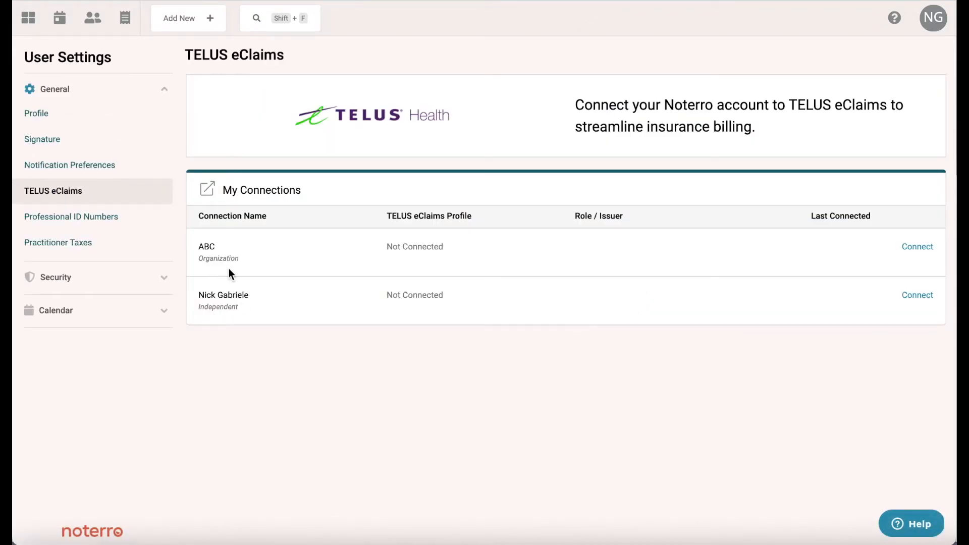
left_click(917, 295)
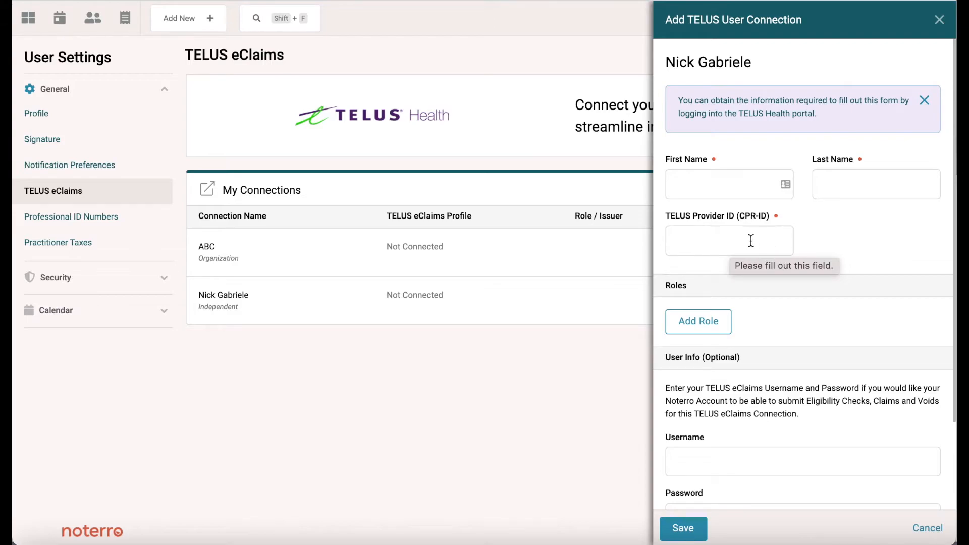
scroll(707, 237, "down", 3)
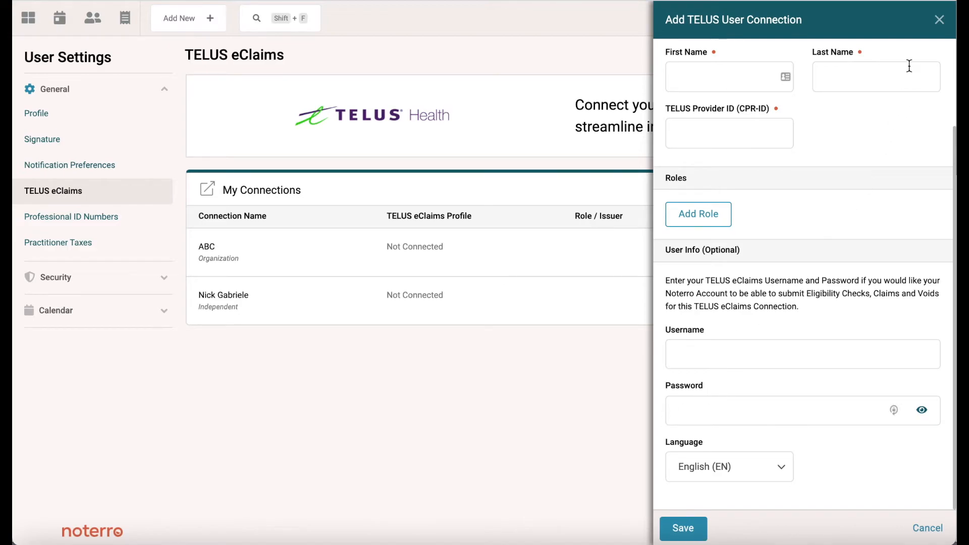
left_click(939, 23)
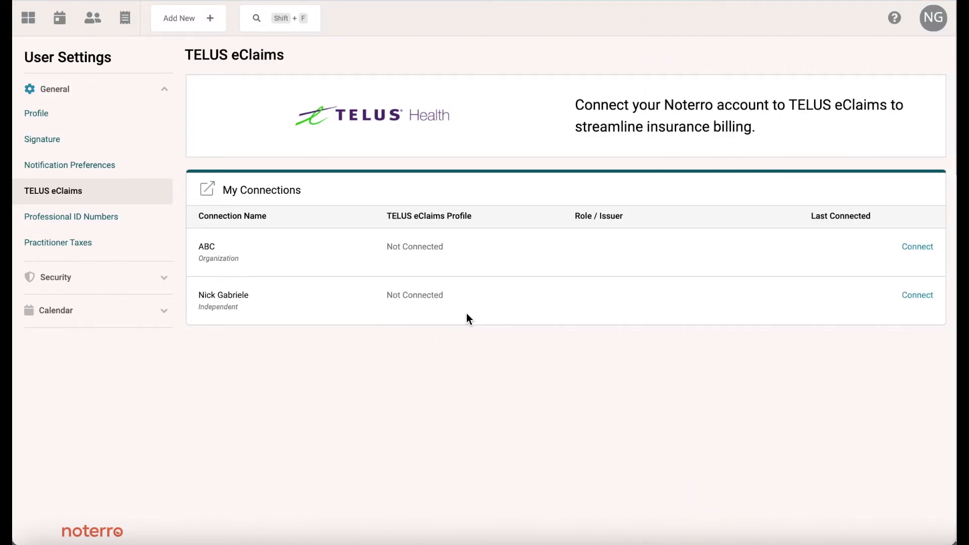
Change the user role back to Admin and open Settings > Insurance > TELUS eClaims.
left_click(932, 19)
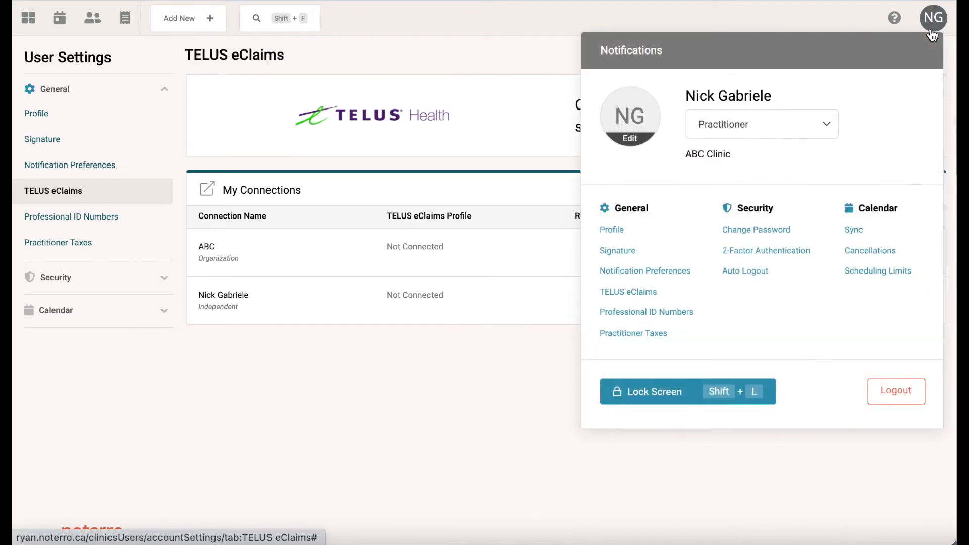
left_click(727, 135)
left_click(712, 109)
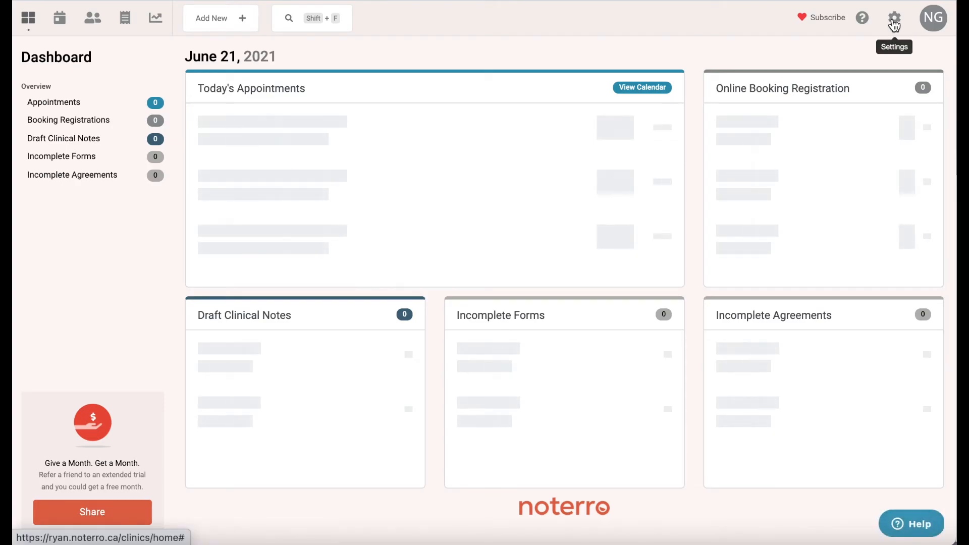
left_click(894, 20)
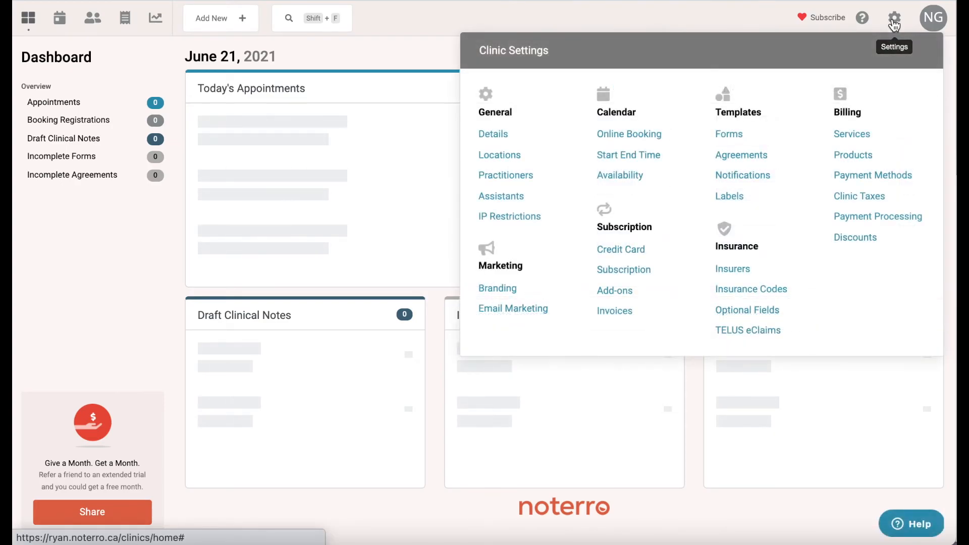
left_click(726, 333)
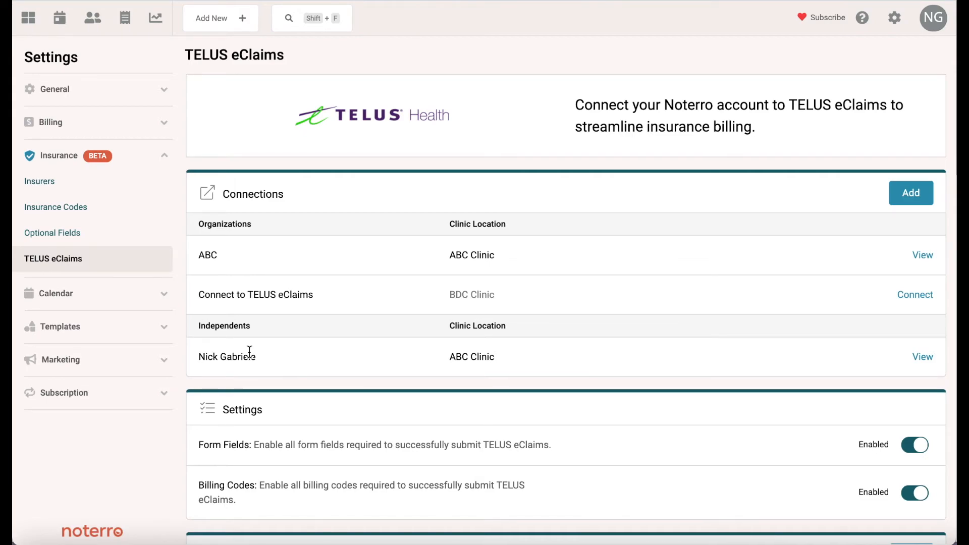
From the clinic's Insurers page, start adding an insurer from the Canadian insurer list.
left_click(44, 183)
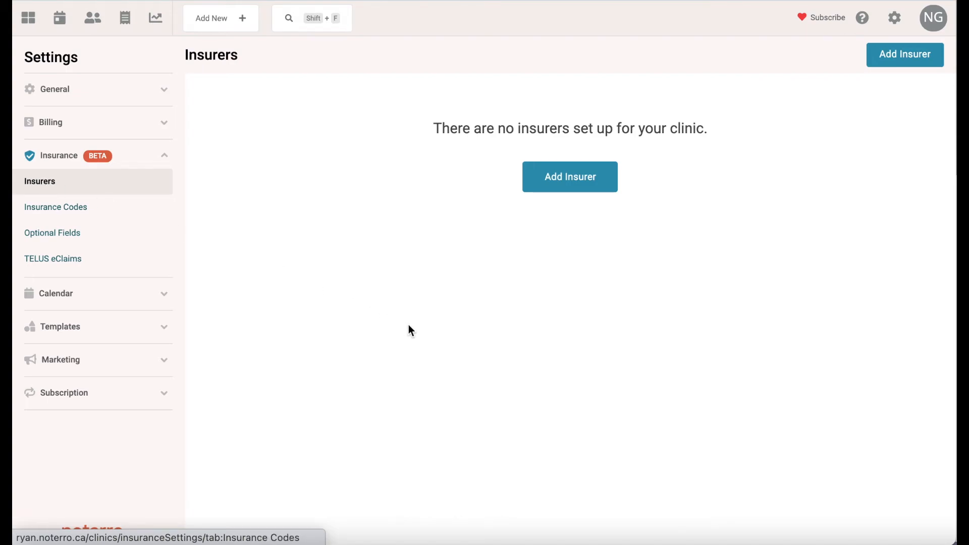
left_click(567, 189)
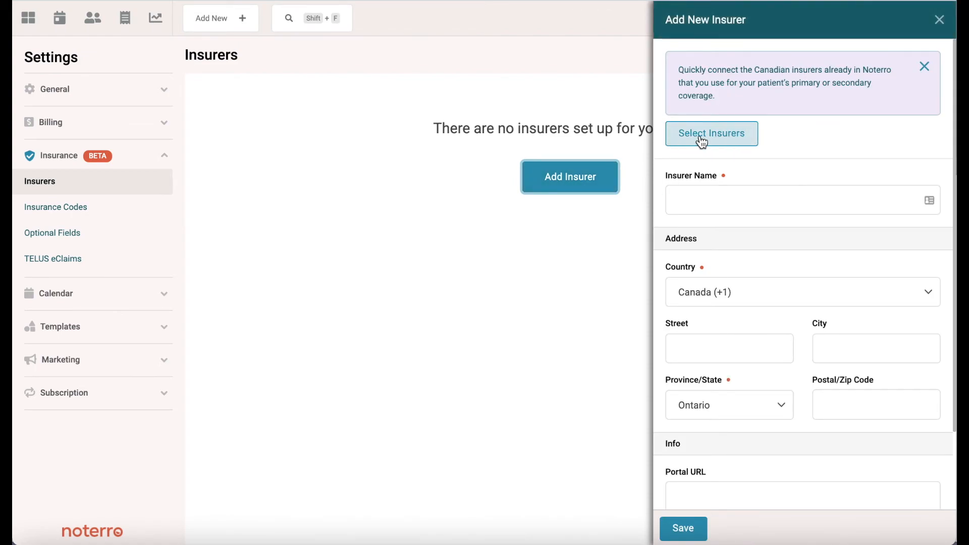
left_click(699, 133)
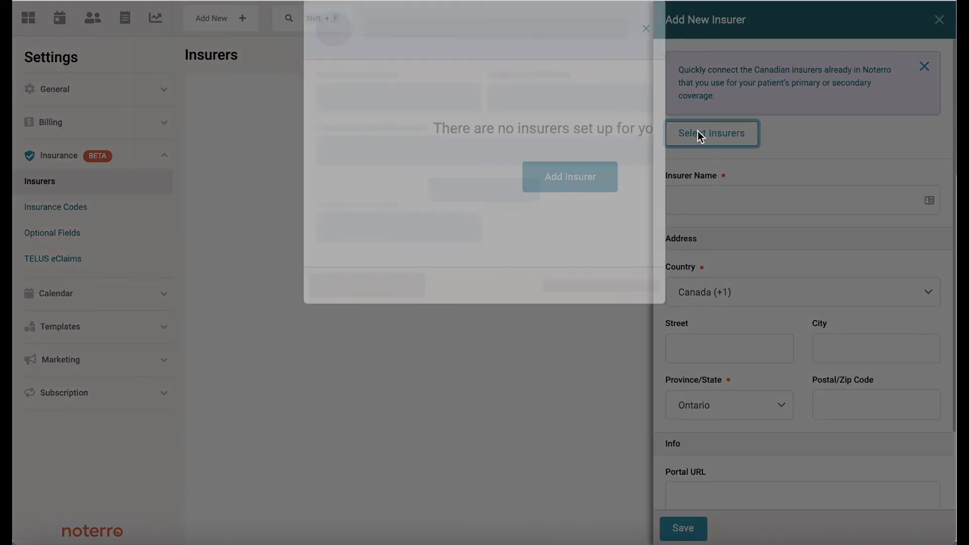
Select Co-Operators, Coughlin & Associates, Desjardins Insurance, Equitable Life of Canada and First Canadian, then connect all five.
scroll(466, 315, "down", 1)
scroll(465, 311, "down", 6)
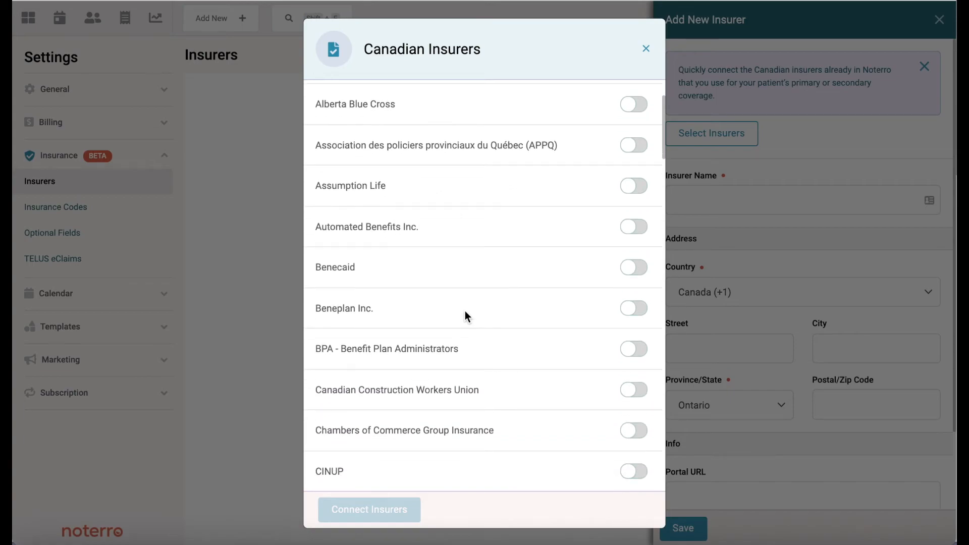
scroll(464, 316, "down", 2)
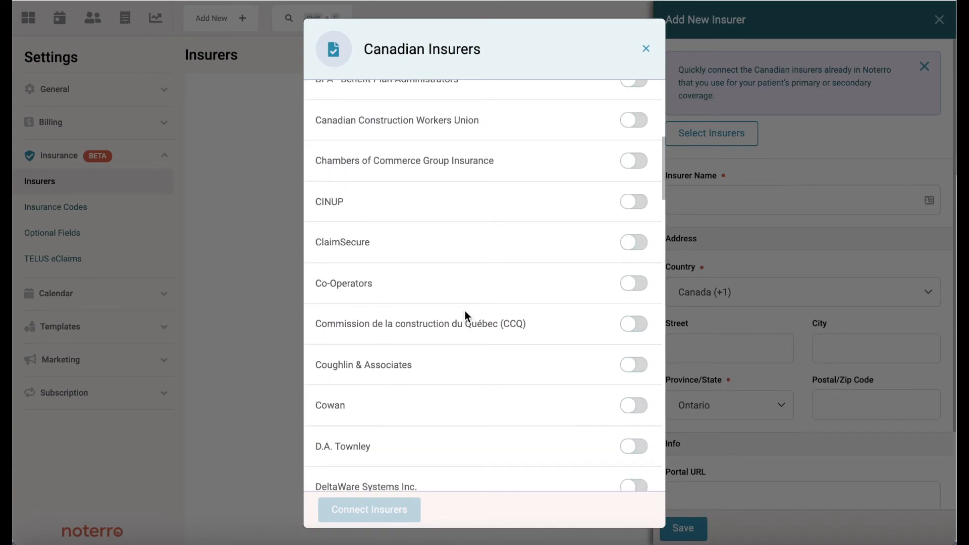
left_click(626, 286)
left_click(631, 371)
scroll(560, 409, "down", 6)
left_click(632, 282)
left_click(633, 363)
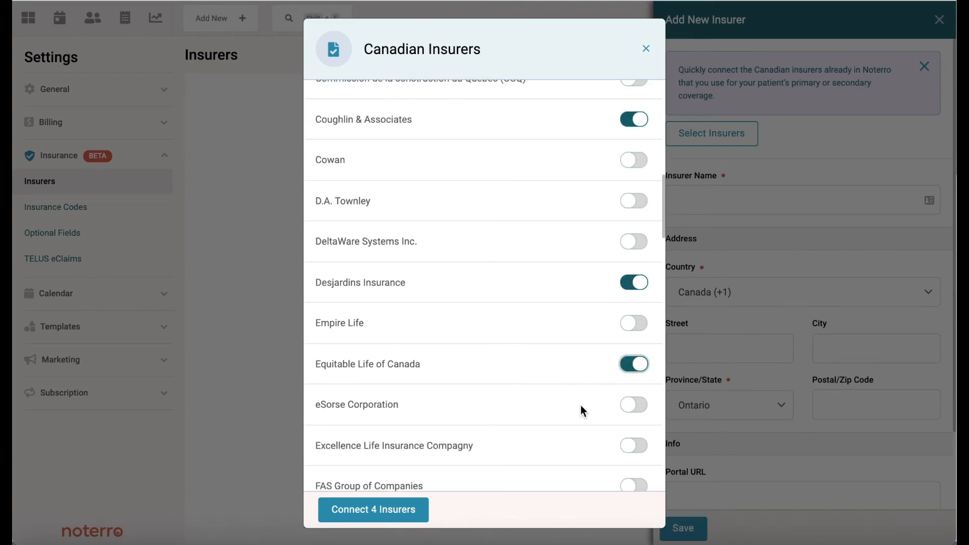
scroll(555, 389, "down", 3)
left_click(632, 414)
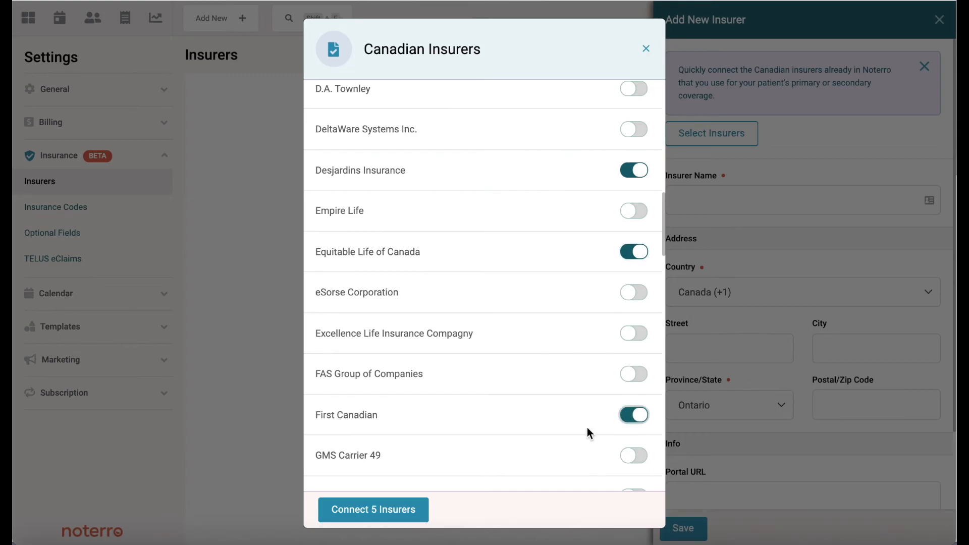
left_click(378, 510)
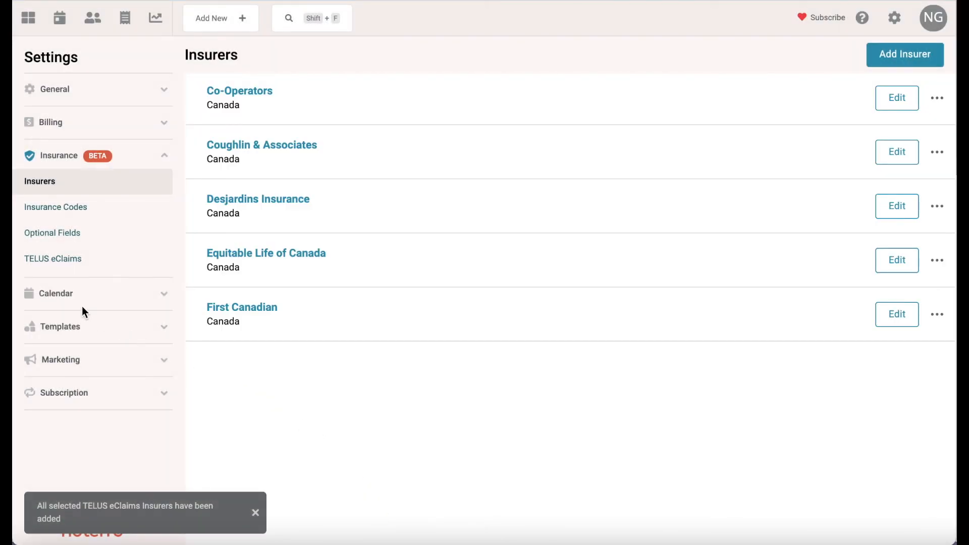
Review the five insurers' TELUS insurer mappings on the TELUS eClaims page, closing without changes.
left_click(53, 261)
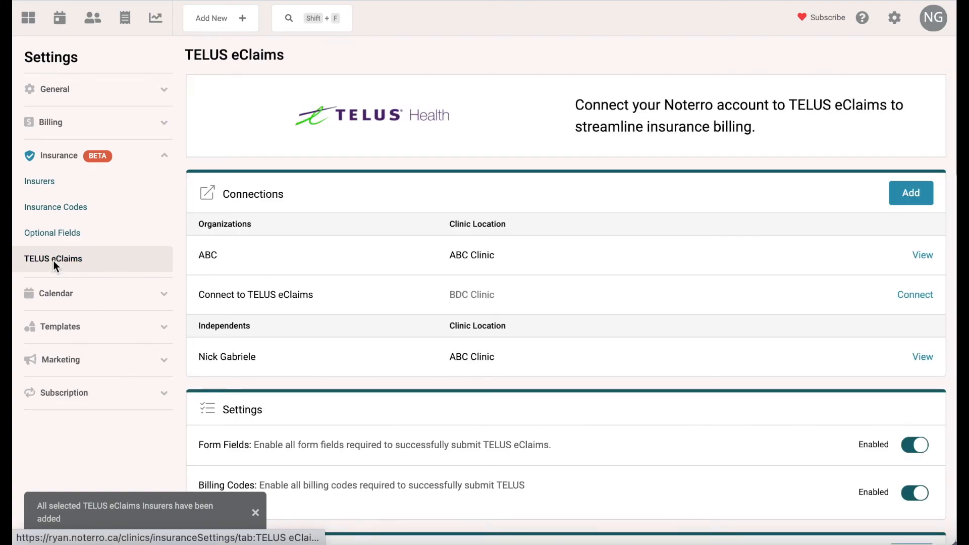
scroll(548, 323, "down", 4)
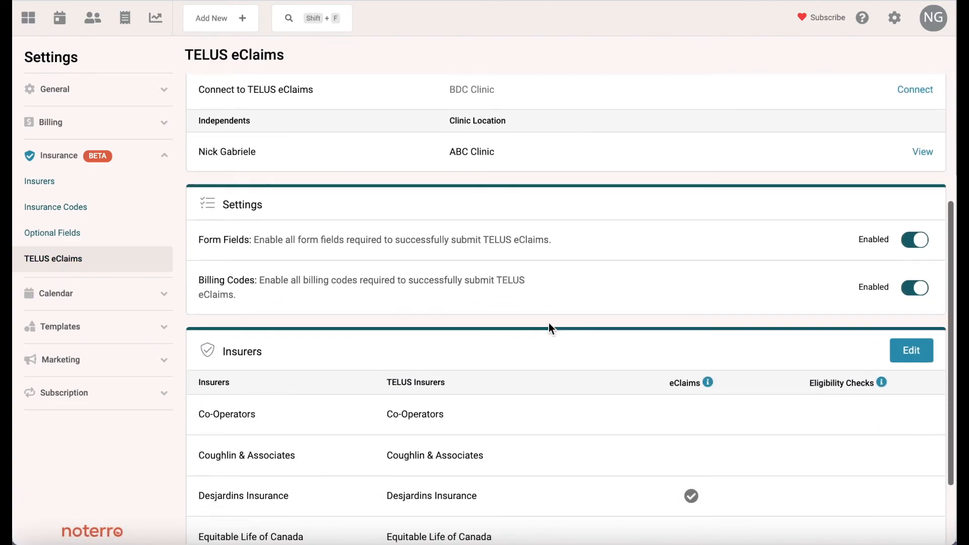
scroll(550, 326, "down", 2)
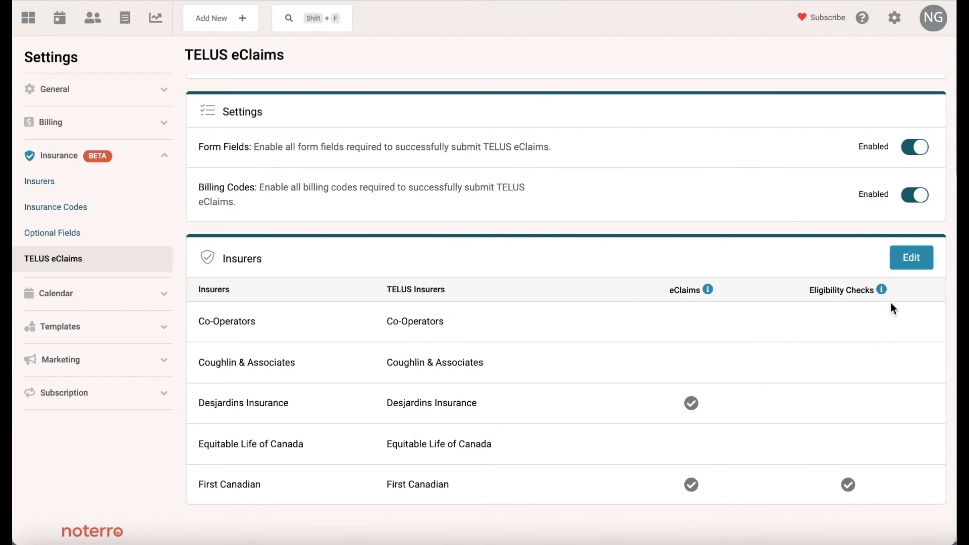
left_click(908, 267)
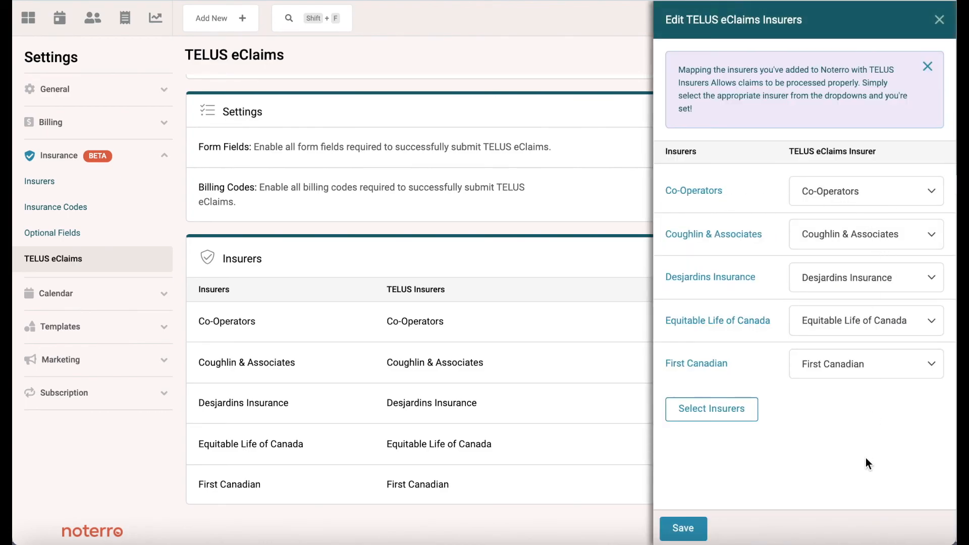
left_click(939, 19)
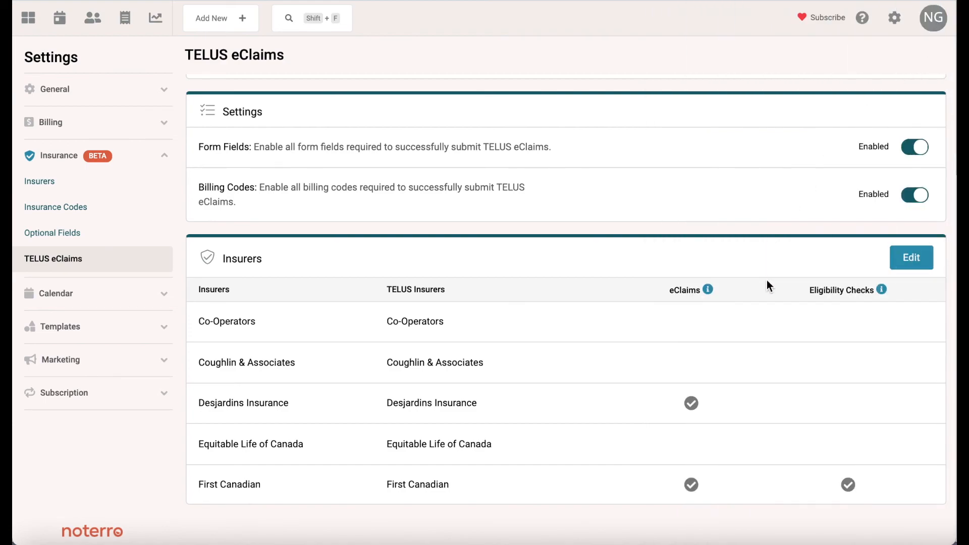